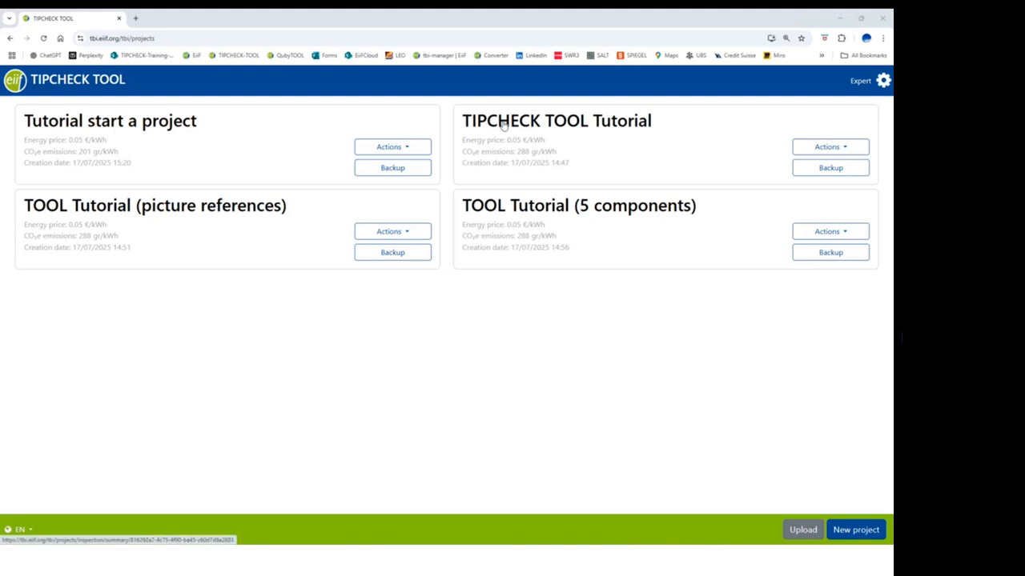
- Export the TIPCHECK TOOL Tutorial project to Excel and save it as TIPCHECK TOOL Tutorial.xlsx in the 3_Tutorial-files folder
click(834, 147)
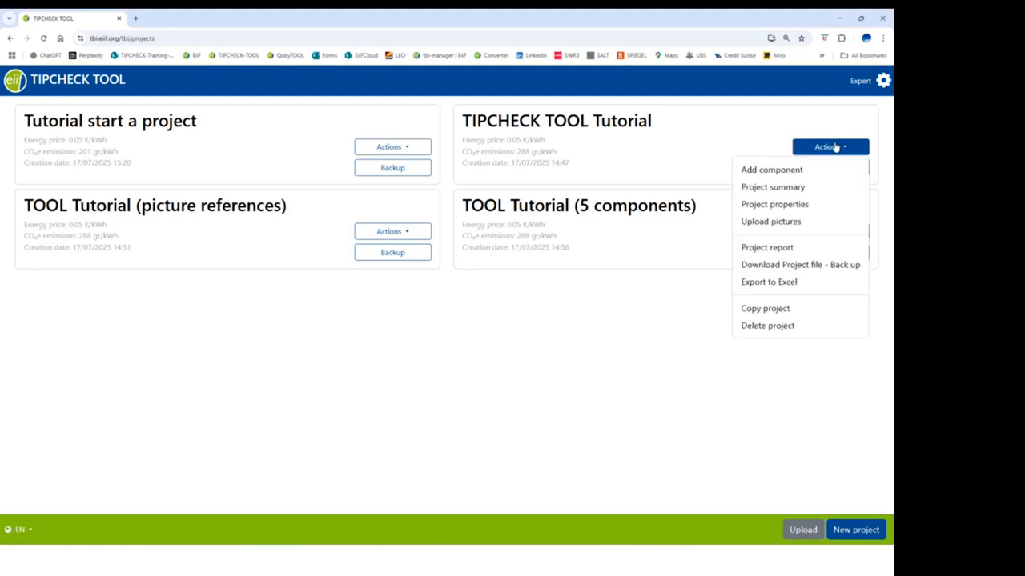
click(783, 282)
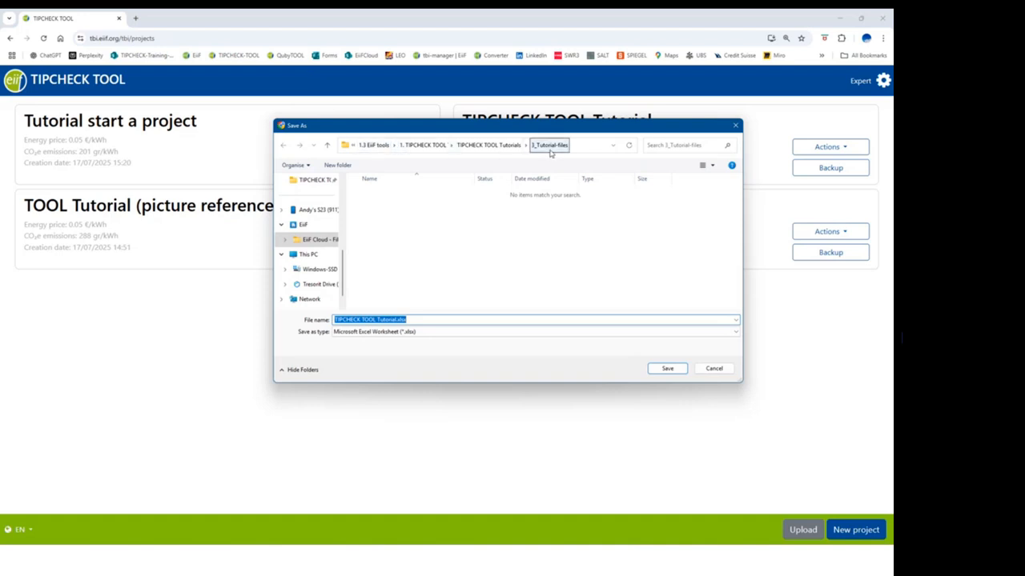
click(667, 368)
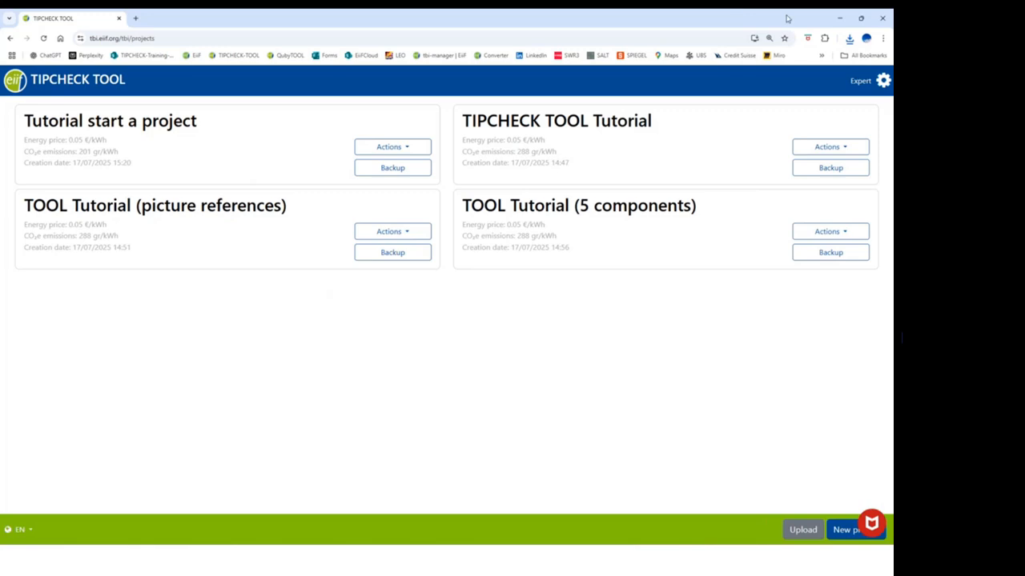
- Switch to the TIPCHECK Calculator in English and load TIPCHECK TOOL Tutorial.xlsx as the list for component import
click(842, 19)
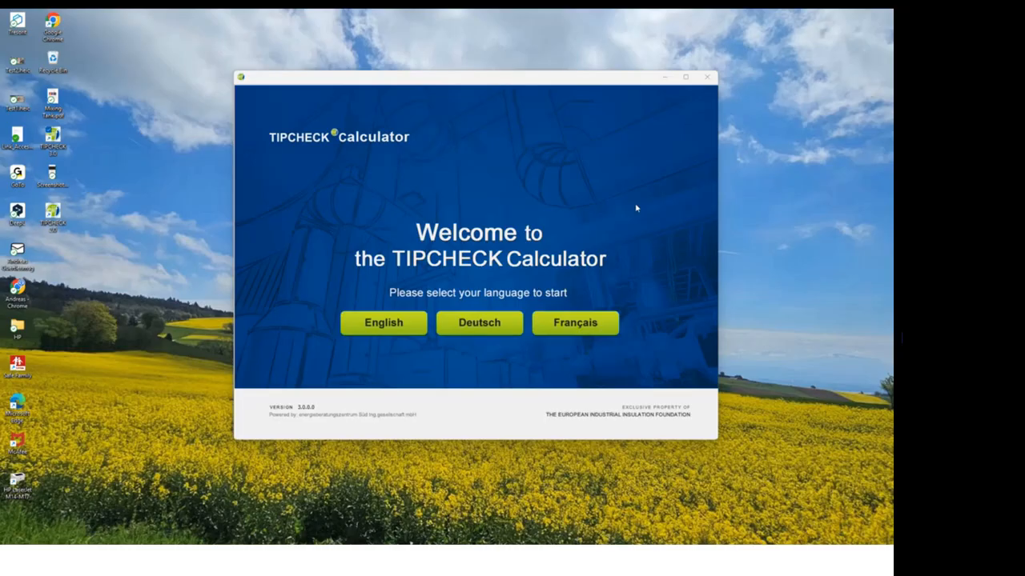
click(384, 322)
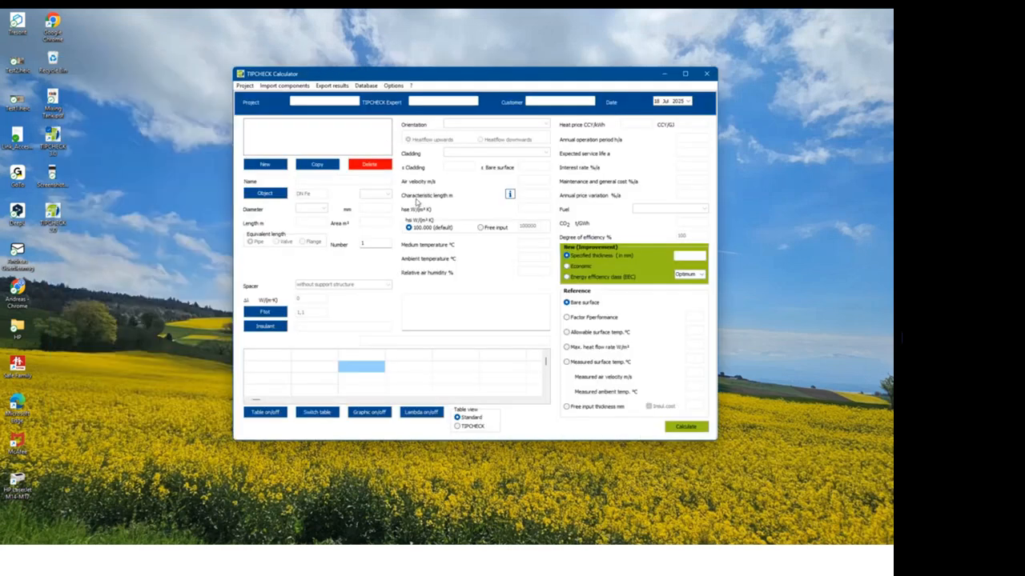
click(286, 85)
click(285, 98)
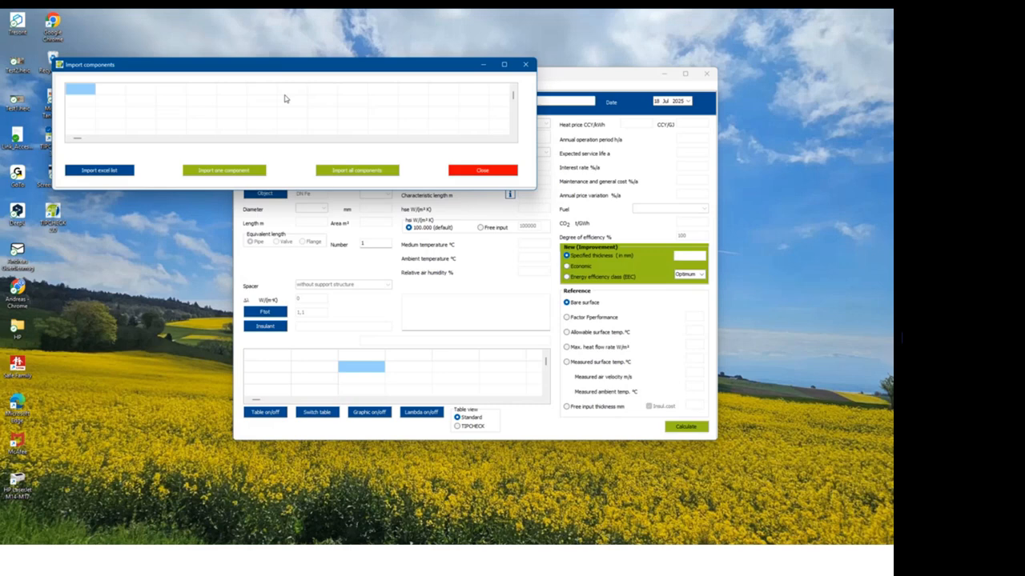
click(90, 173)
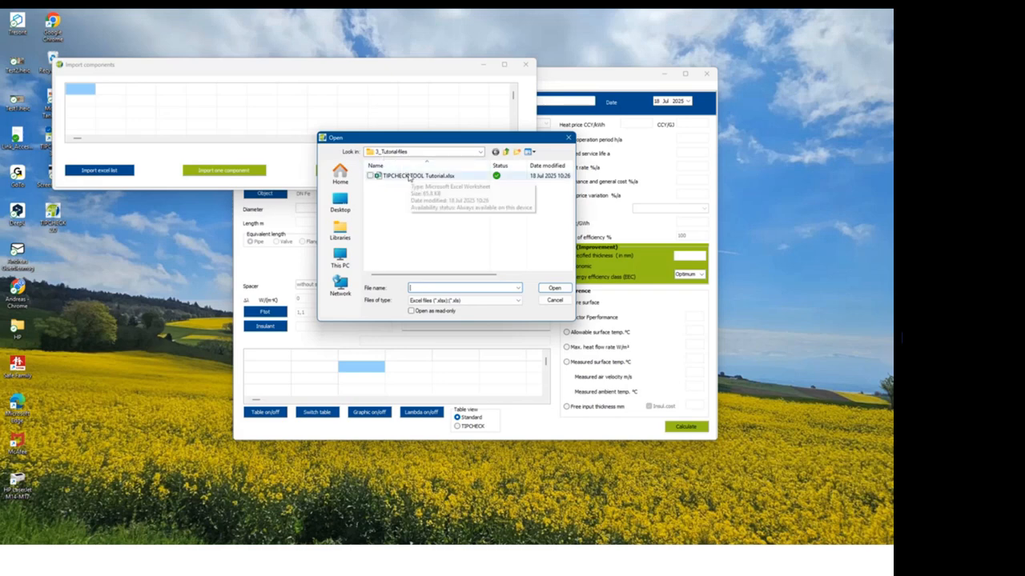
click(409, 177)
click(568, 289)
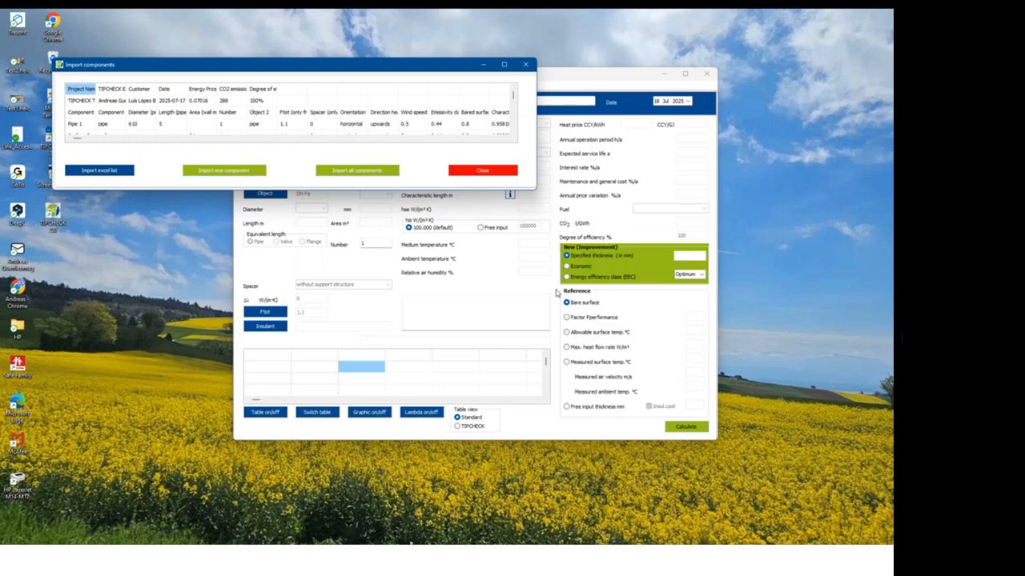
- Import all components from the loaded Excel list into the calculator project
click(192, 171)
scroll(513, 125, down, 1)
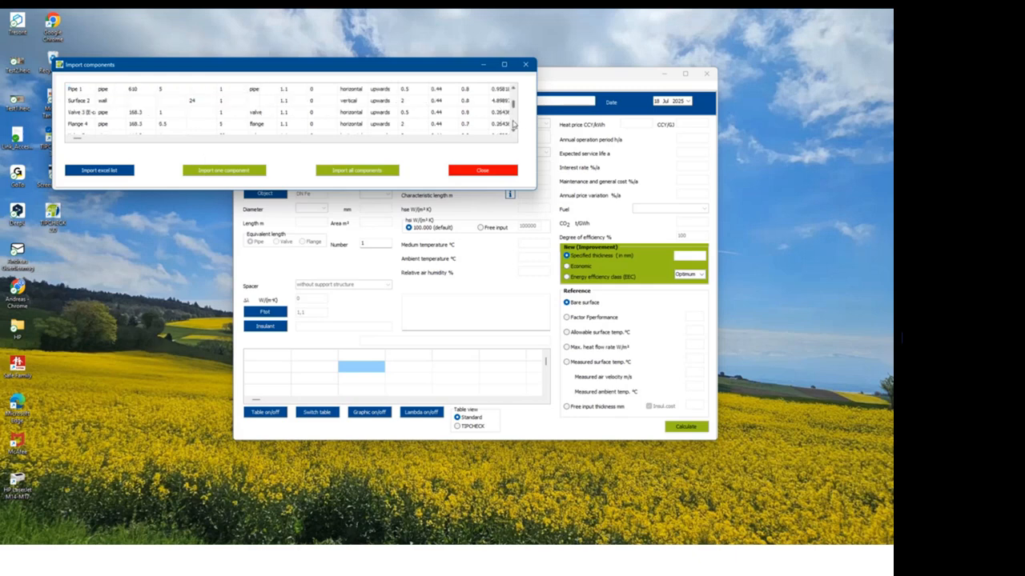
click(84, 115)
click(357, 171)
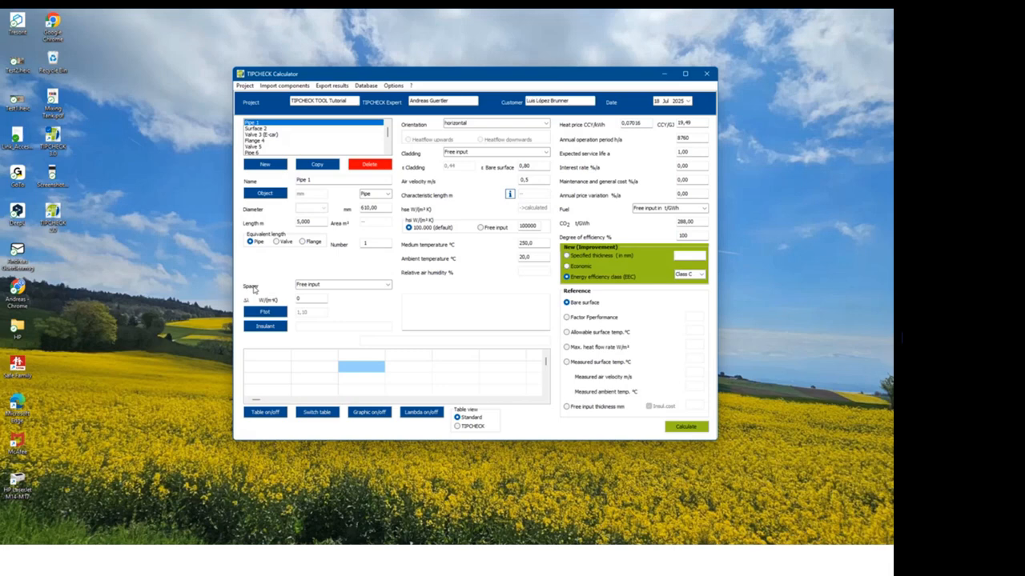
- Set Pipe 1's spacer to without support structure and assign the insulant MW Pipe Section VDI 1.6.3a from the TIPCHECK Material Database
click(388, 285)
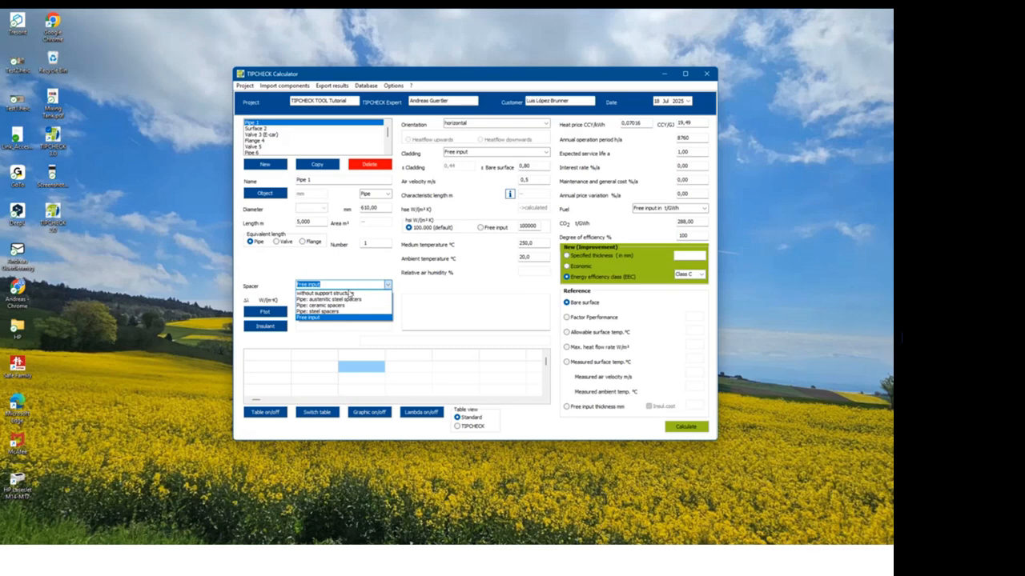
click(350, 293)
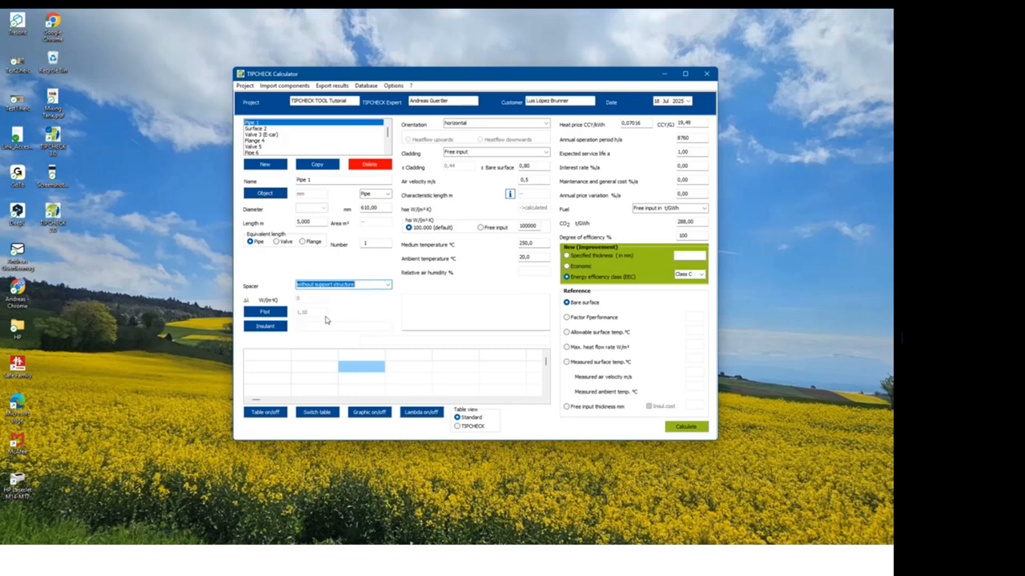
click(273, 327)
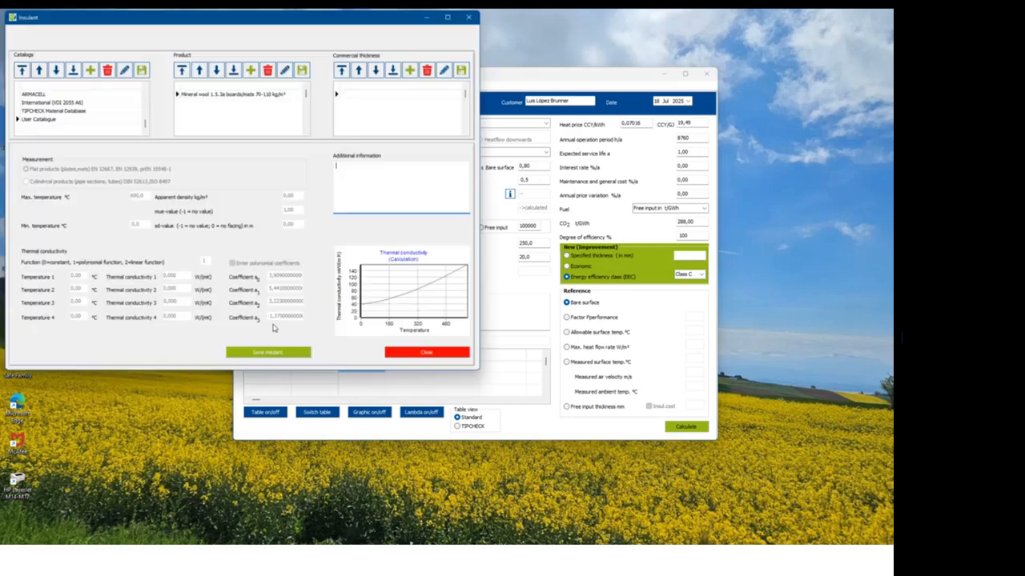
click(68, 111)
click(198, 111)
click(197, 118)
key(Down)
key(Down)
key(Down)
key(Down)
key(Down)
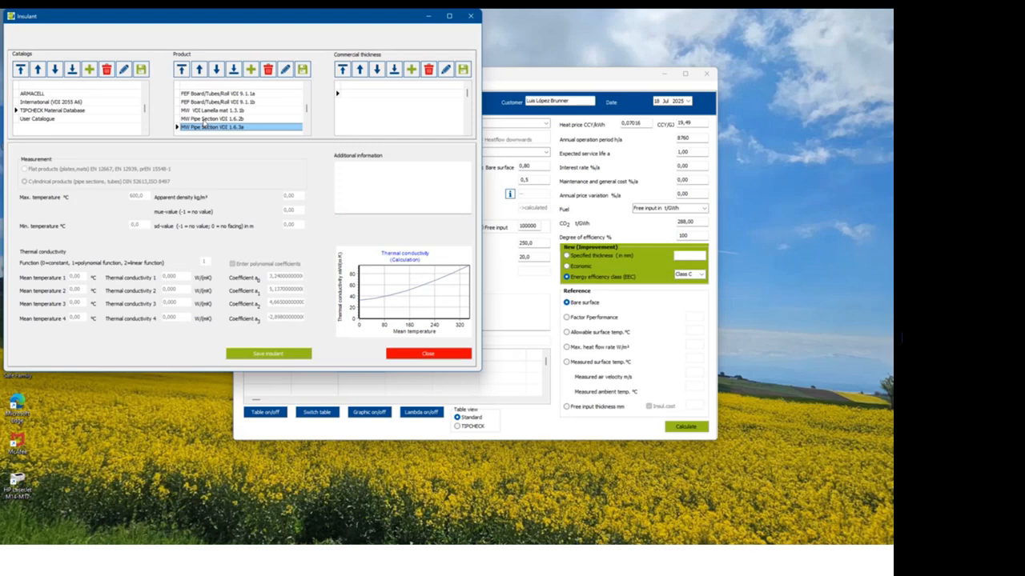
key(Down)
click(207, 119)
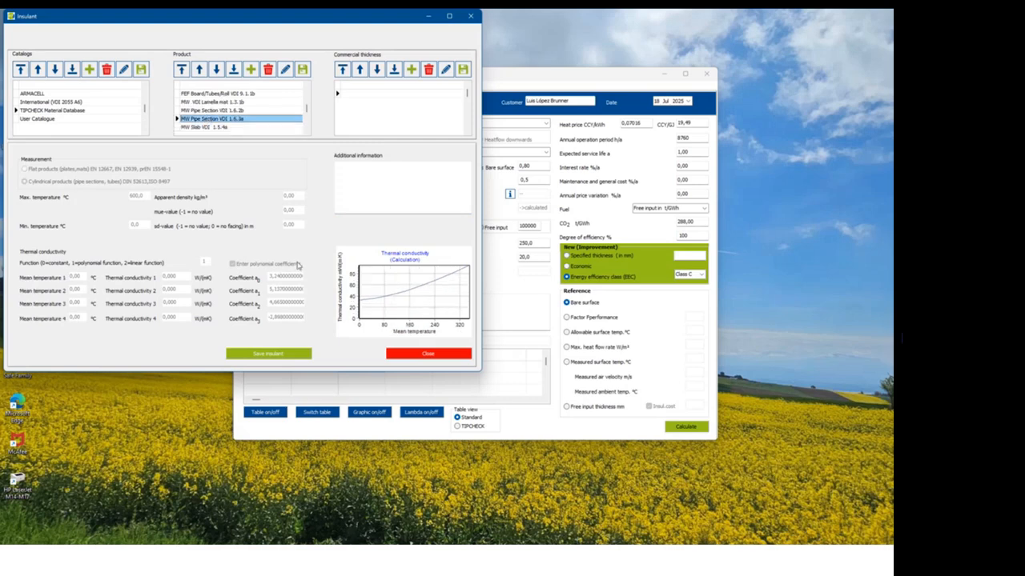
click(289, 350)
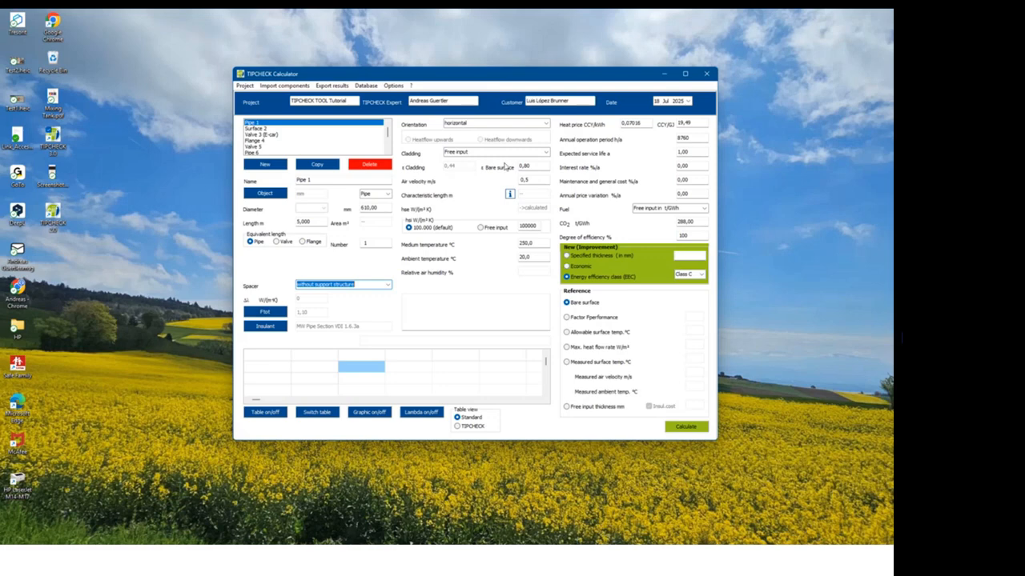
- Set Pipe 1's cladding to ISO 12241: Aluminium, oxidized
click(546, 152)
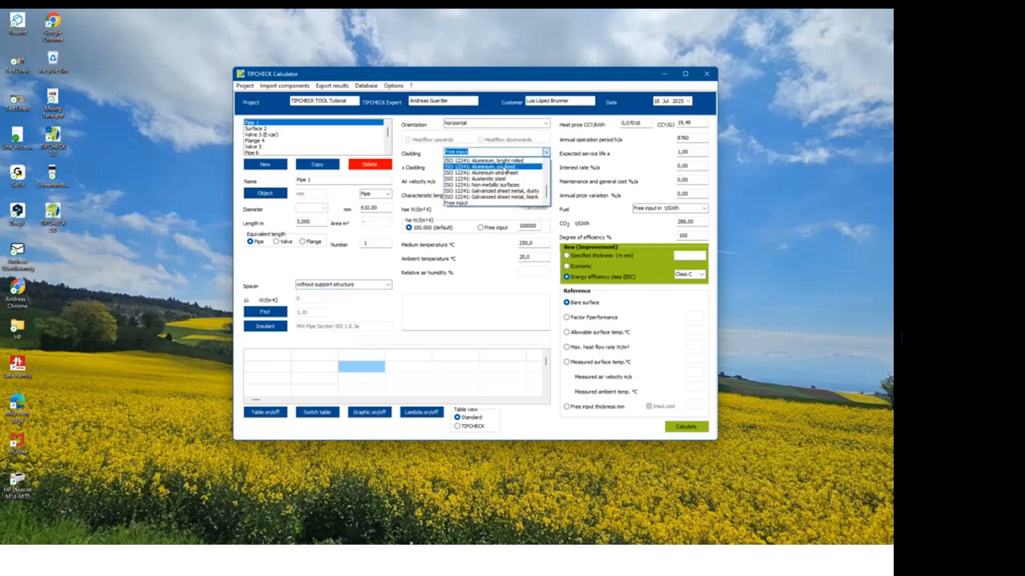
click(502, 166)
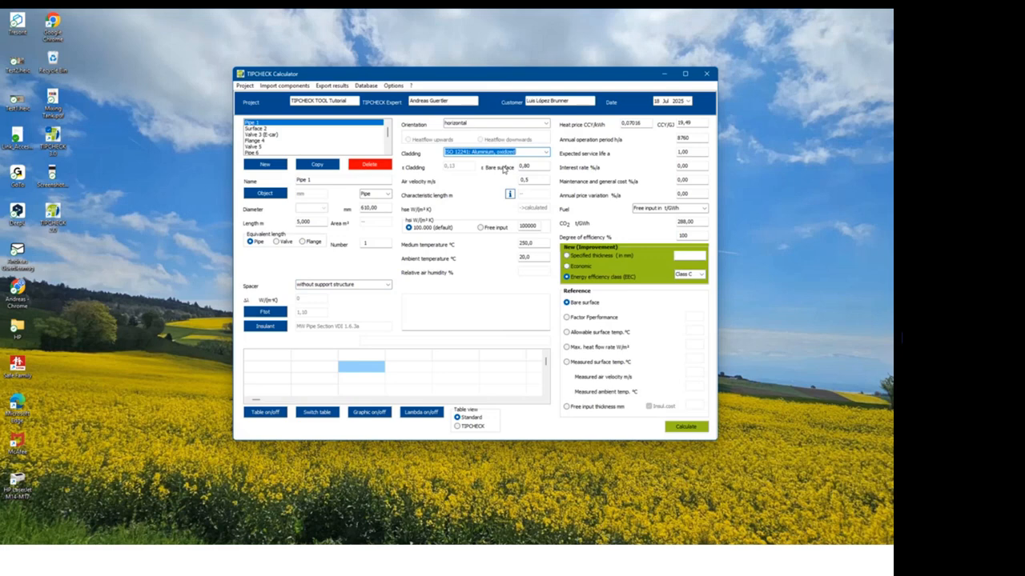
- Calculate Pipe 1 for energy efficiency class C and show the full results table in the TIPCHECK view
click(690, 426)
click(476, 427)
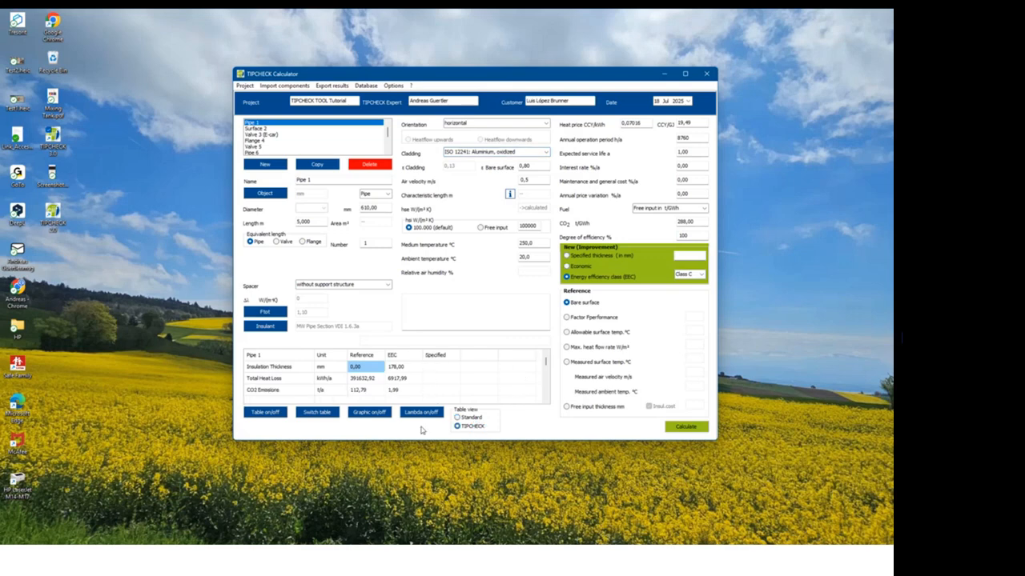
click(267, 414)
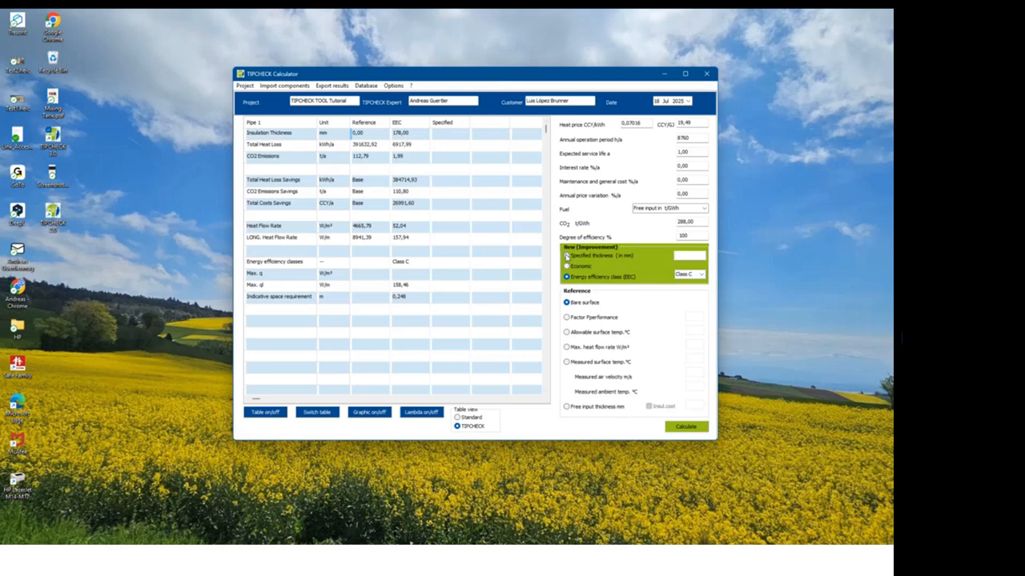
- Recalculate Pipe 1 with a specified insulation thickness of 180 mm and return from the full results table to the component inputs
click(566, 256)
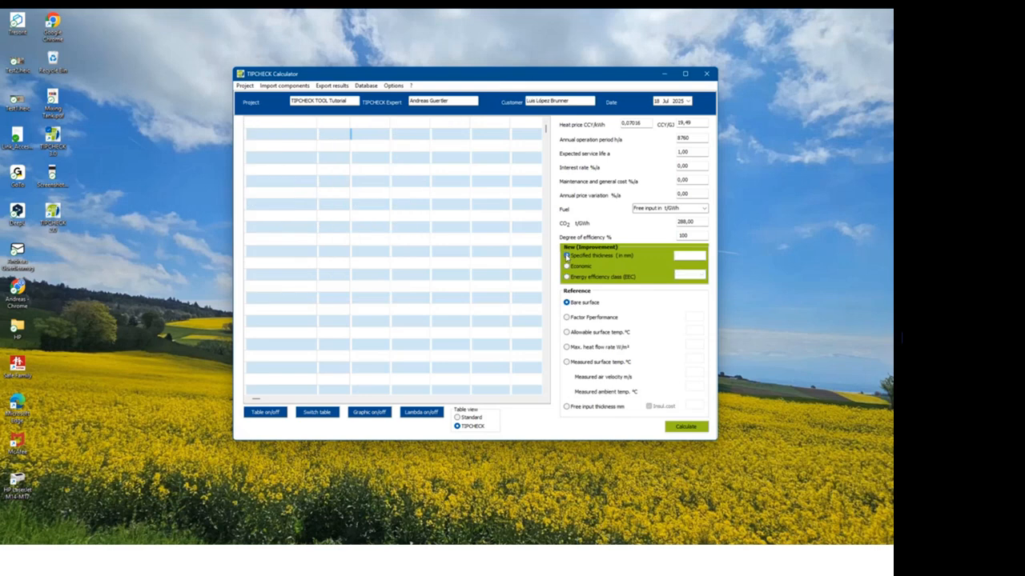
click(680, 255)
text(180)
click(675, 426)
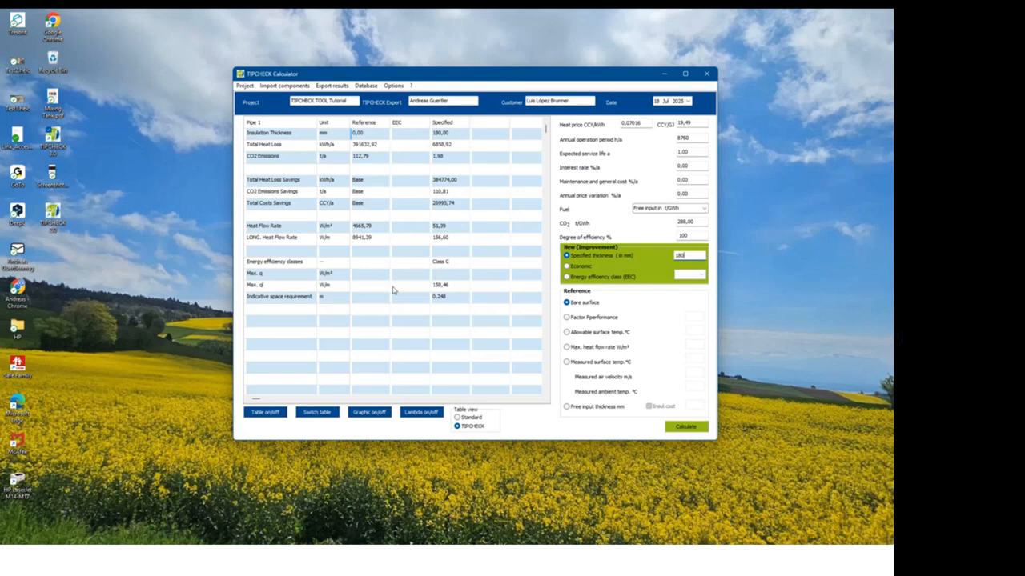
click(260, 412)
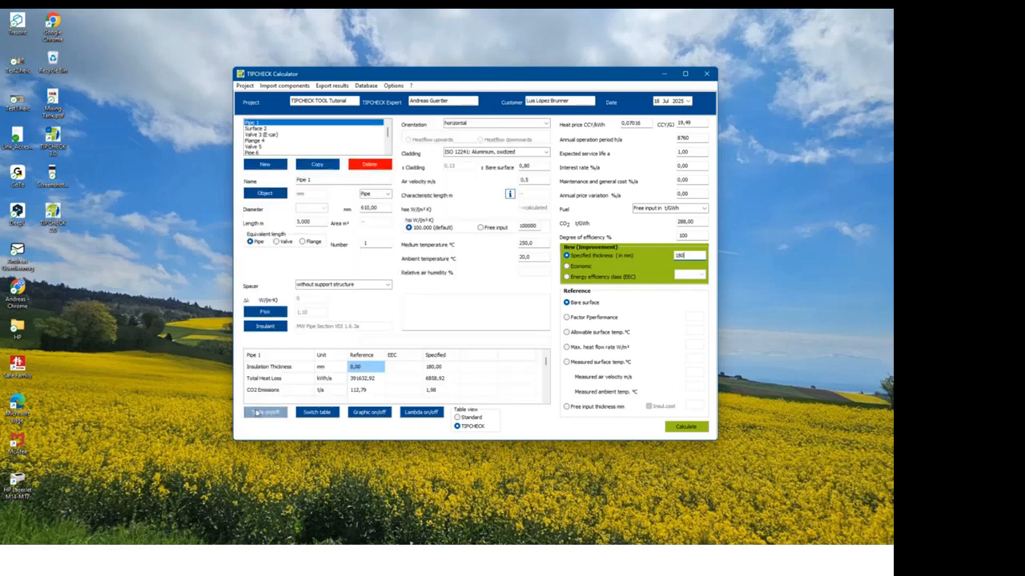